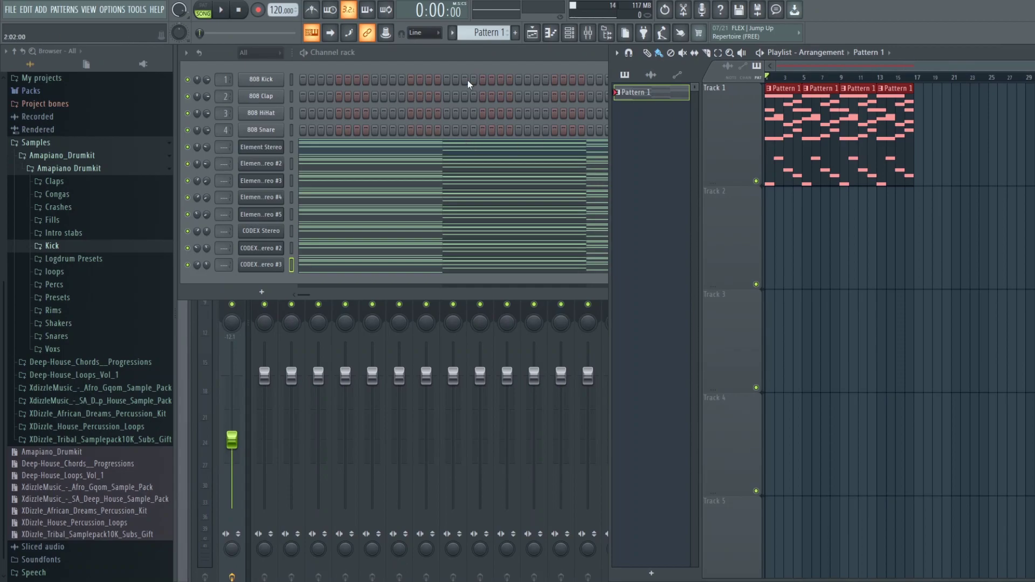
Bring the channel rack forward, then play the drum pattern and stop it at 0:00:00.
{"action": "left_click", "coordinate": [458, 53]}
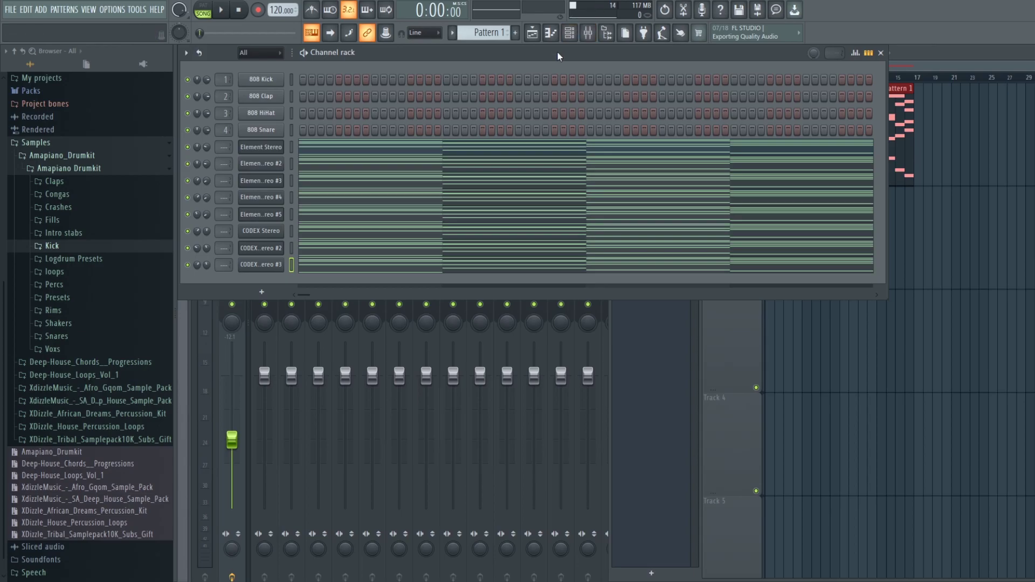
{"action": "key", "text": "space"}
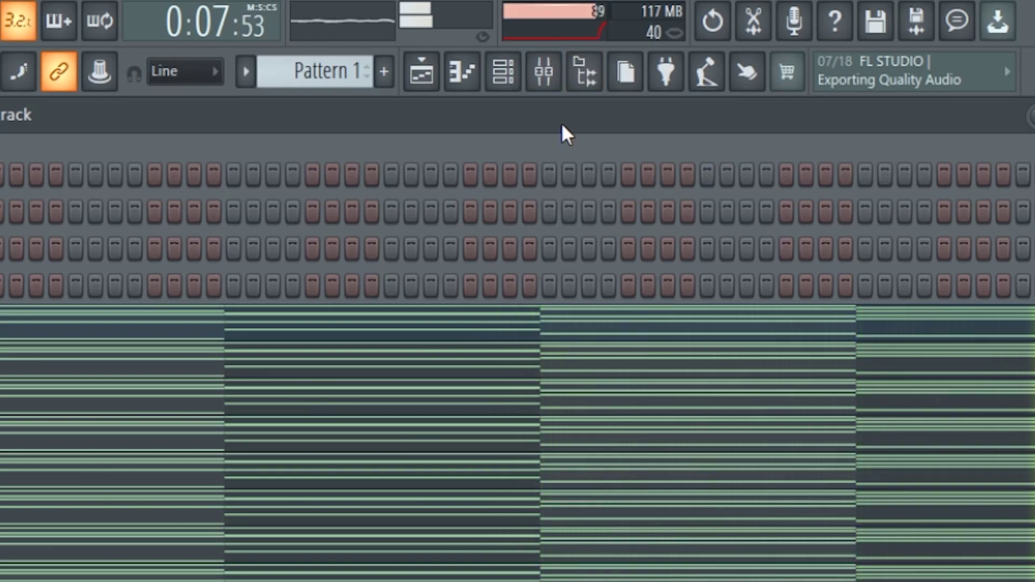
{"action": "key", "text": "space"}
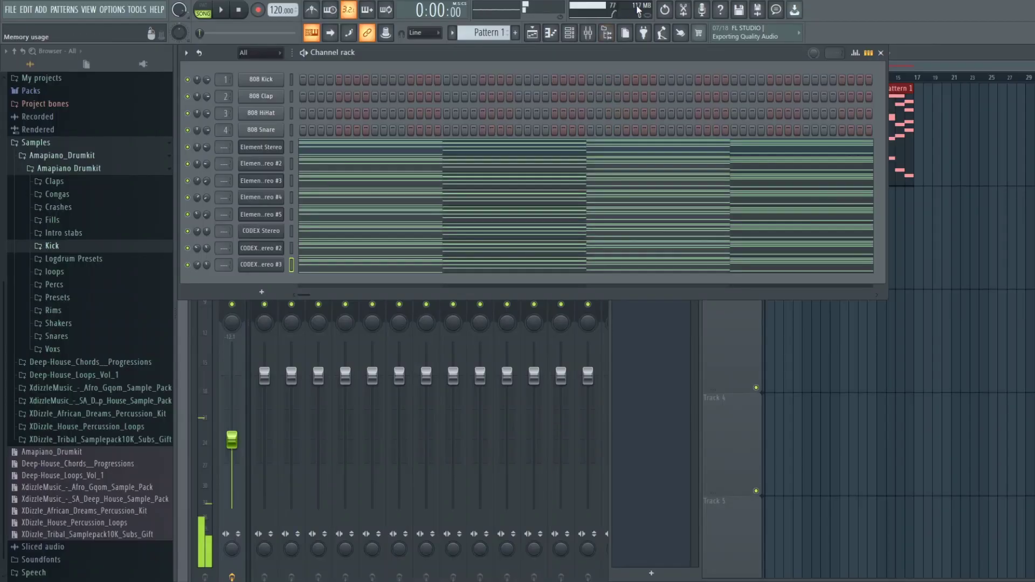
{"action": "key", "text": "super+Pause"}
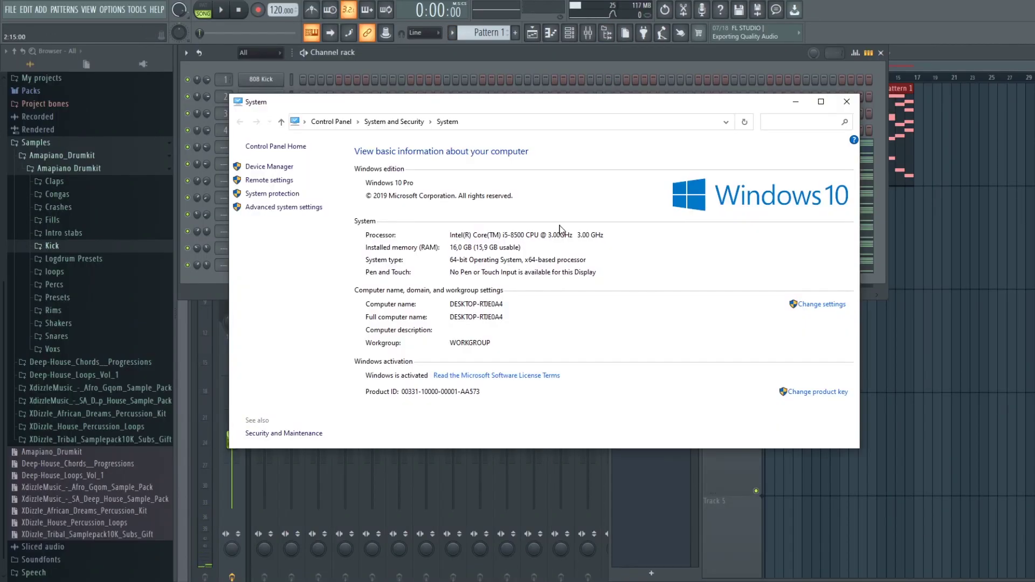
{"action": "left_click_drag", "start_coordinate": [563, 109], "coordinate": [667, 72]}
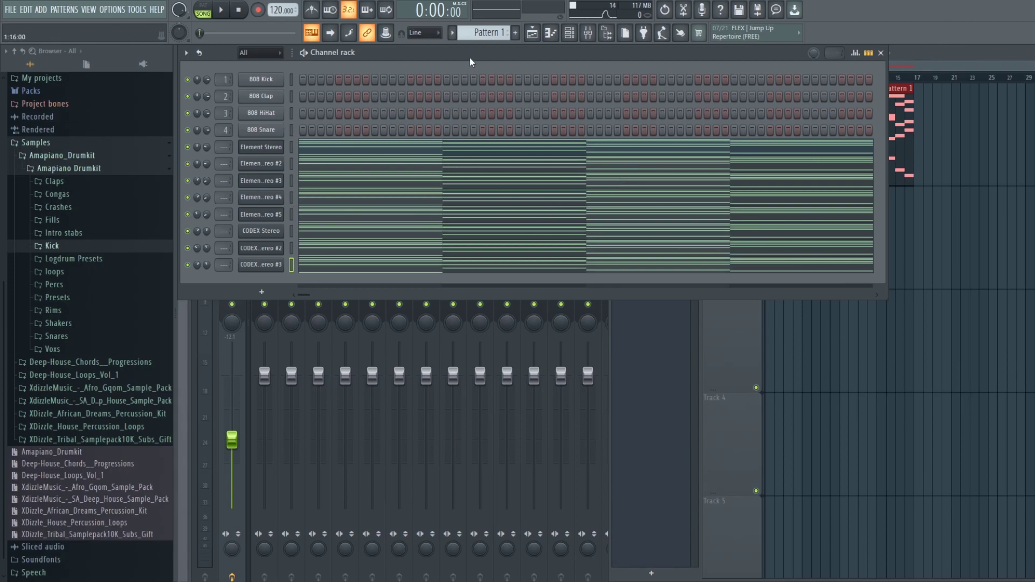
Bring the Playlist window forward and open the OPTIONS menu.
{"action": "left_click", "coordinate": [937, 52]}
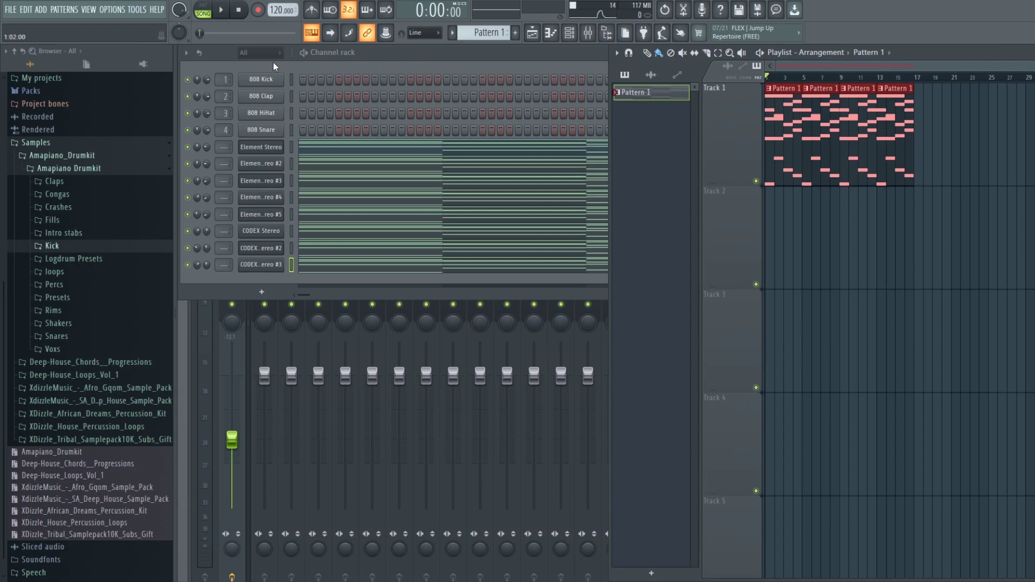
{"action": "left_click", "coordinate": [114, 9]}
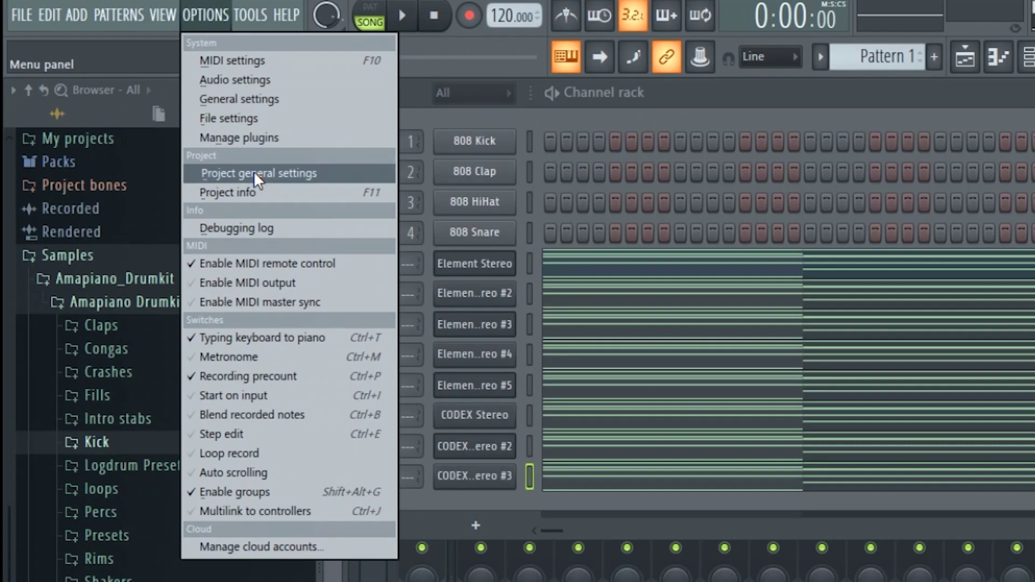
Open Project general settings, showing the 96 PPQ timebase.
{"action": "left_click", "coordinate": [291, 173]}
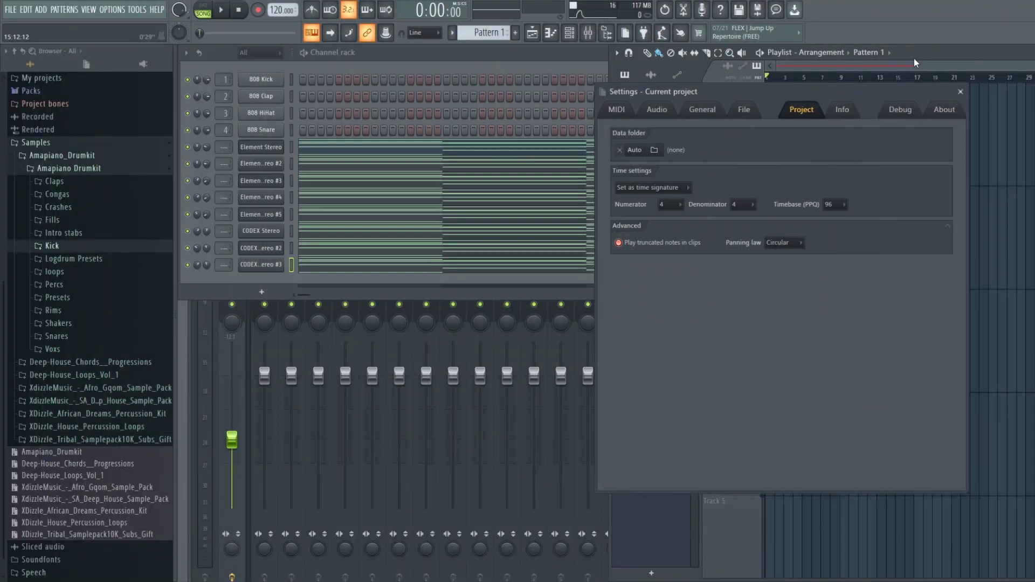
Move the Settings window down-left and adjust the Pattern 1 clip's length.
{"action": "left_click_drag", "start_coordinate": [916, 93], "coordinate": [724, 204]}
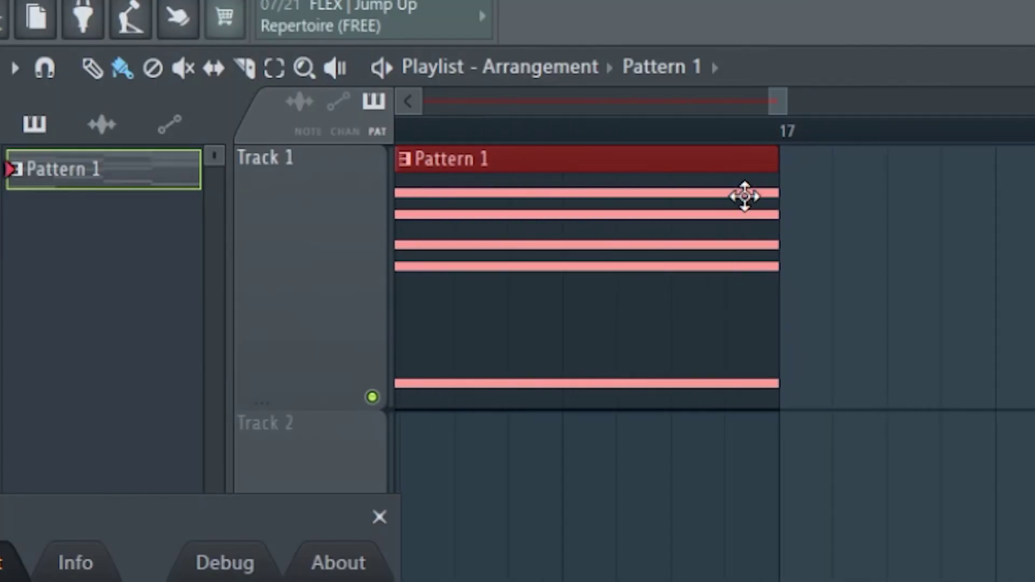
{"action": "mouse_move", "coordinate": [776, 215]}
{"action": "left_mouse_down"}
{"action": "mouse_move", "coordinate": [664, 209]}
{"action": "mouse_move", "coordinate": [760, 211]}
{"action": "mouse_move", "coordinate": [763, 197]}
{"action": "mouse_move", "coordinate": [698, 196]}
{"action": "mouse_move", "coordinate": [766, 195]}
{"action": "mouse_move", "coordinate": [757, 197]}
{"action": "left_mouse_up"}
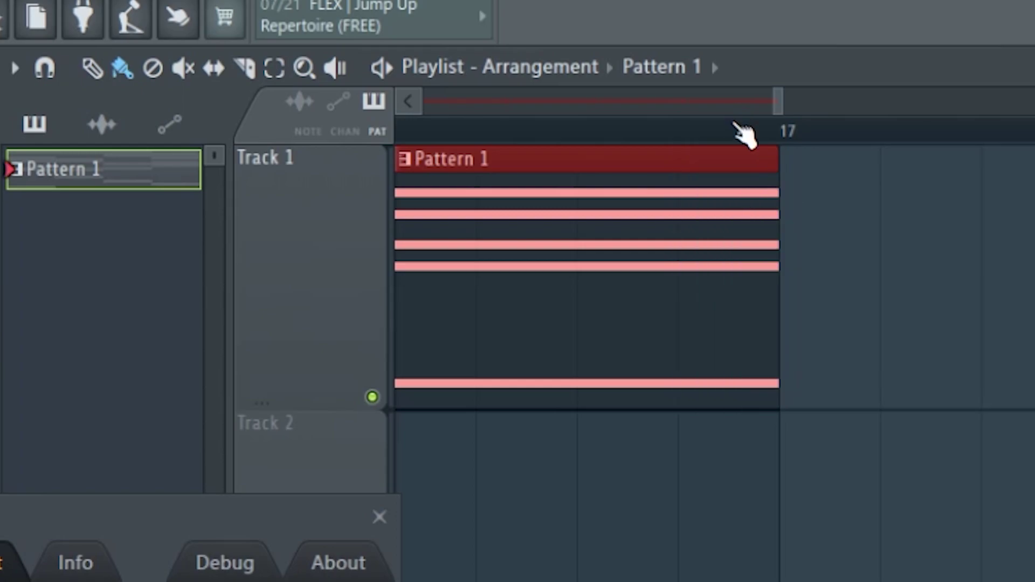
{"action": "mouse_move", "coordinate": [781, 234]}
{"action": "left_mouse_down"}
{"action": "mouse_move", "coordinate": [621, 235]}
{"action": "mouse_move", "coordinate": [746, 234]}
{"action": "left_mouse_up"}
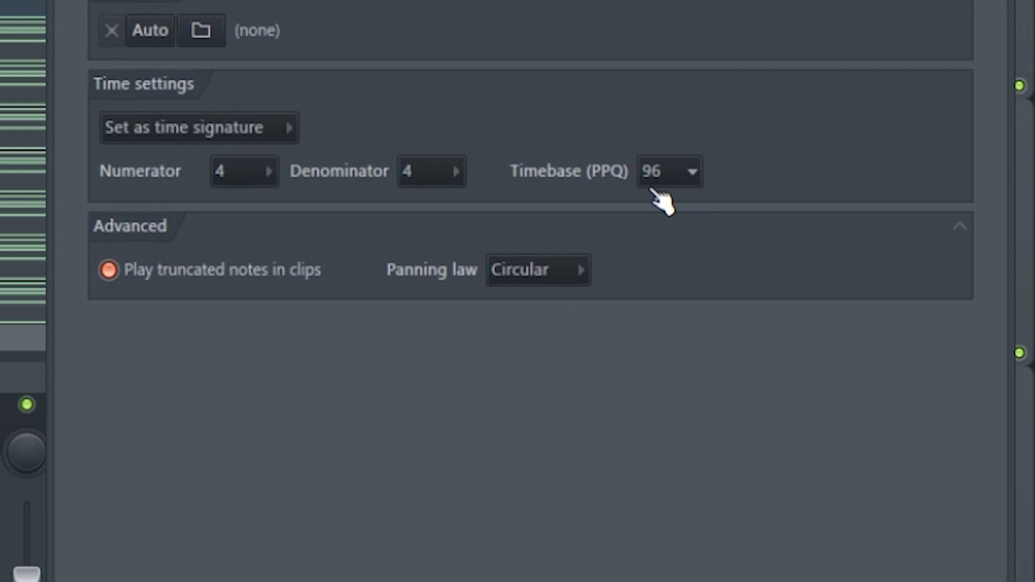
Change the Timebase (PPQ) from 96 to 24 and accept the data-loss warning.
{"action": "left_click", "coordinate": [678, 174]}
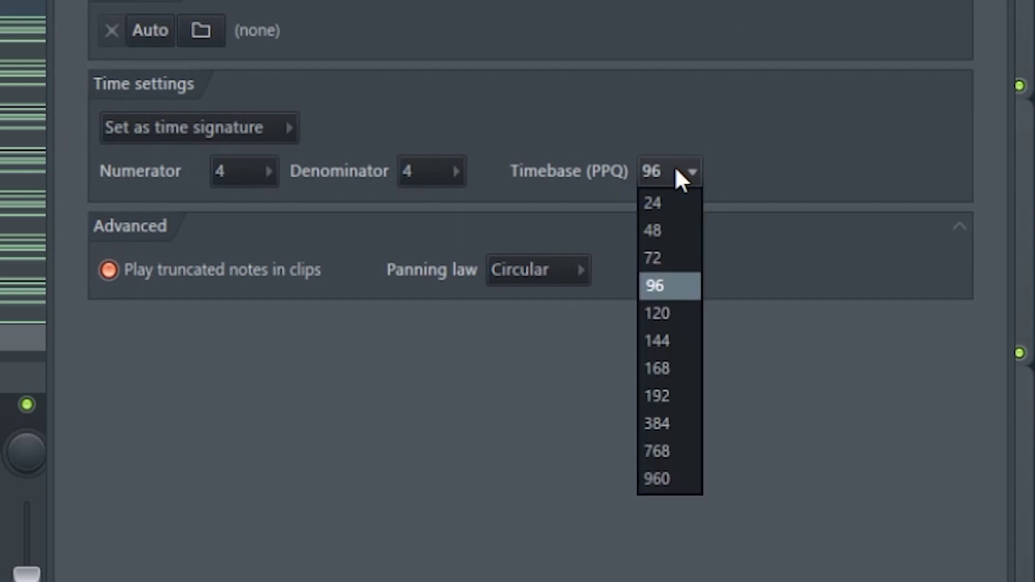
{"action": "left_click", "coordinate": [676, 200]}
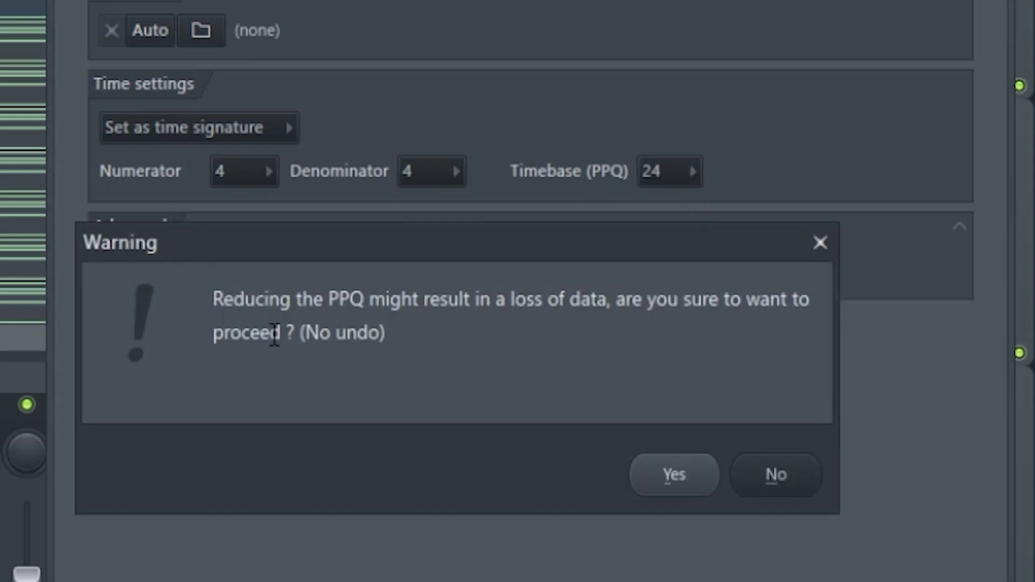
{"action": "left_click", "coordinate": [679, 481]}
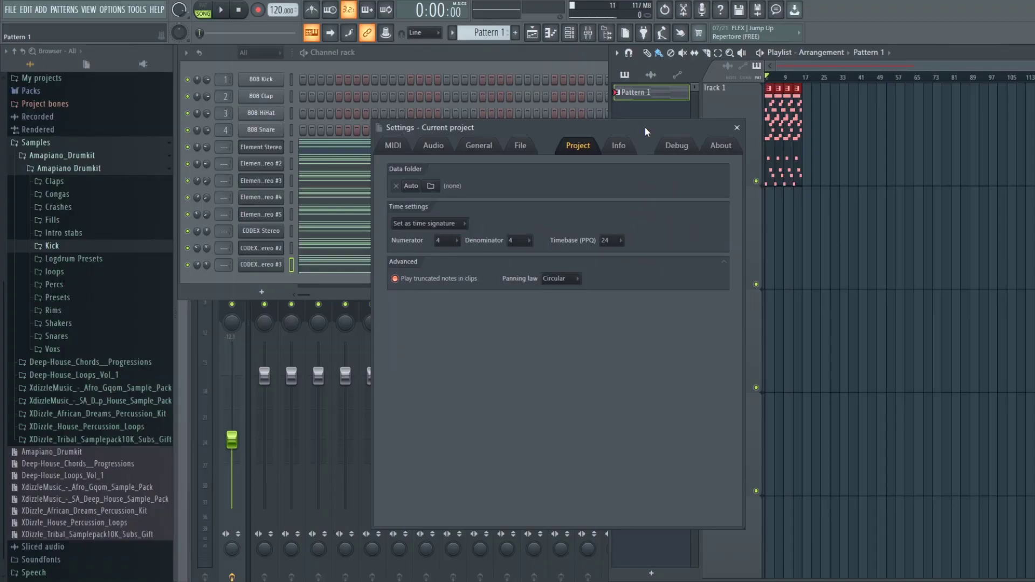
Bring the channel rack forward and play the song at 24 PPQ.
{"action": "left_click", "coordinate": [516, 56]}
{"action": "key", "text": "space"}
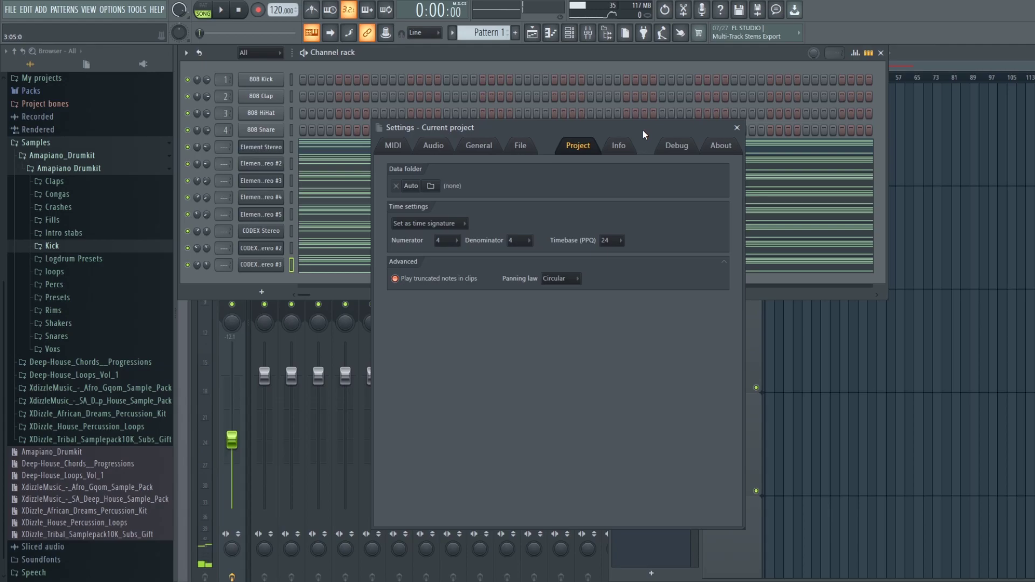
{"action": "left_click", "coordinate": [614, 241]}
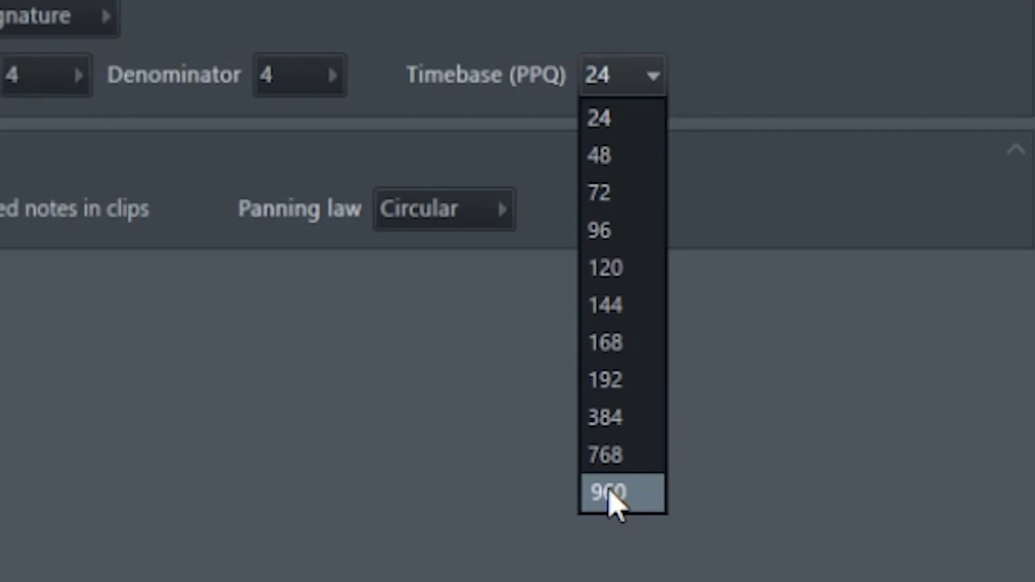
{"action": "left_click", "coordinate": [612, 495]}
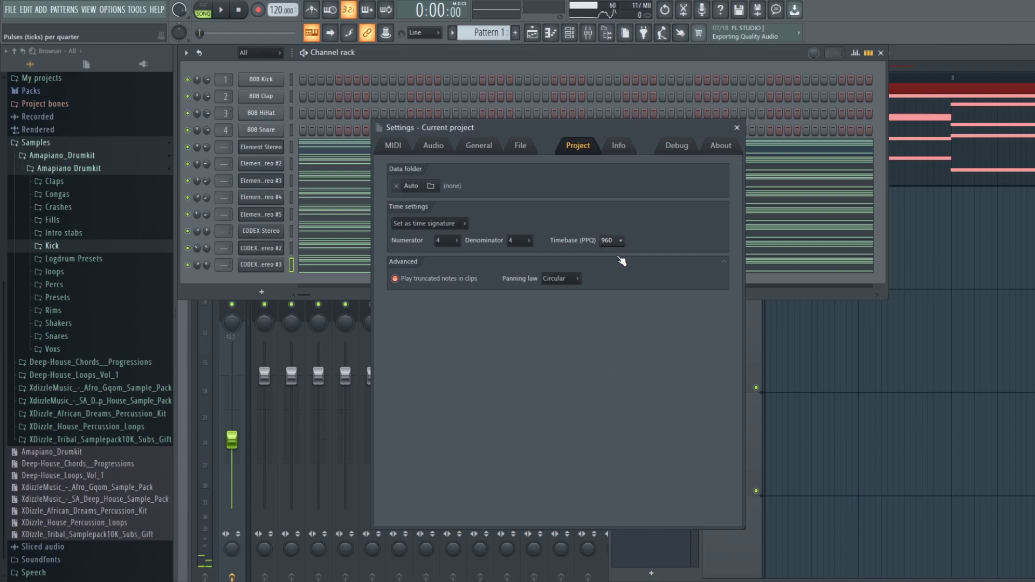
Keep the timebase at 24 PPQ, bring the playlist forward, and nudge Settings left.
{"action": "left_click", "coordinate": [631, 330]}
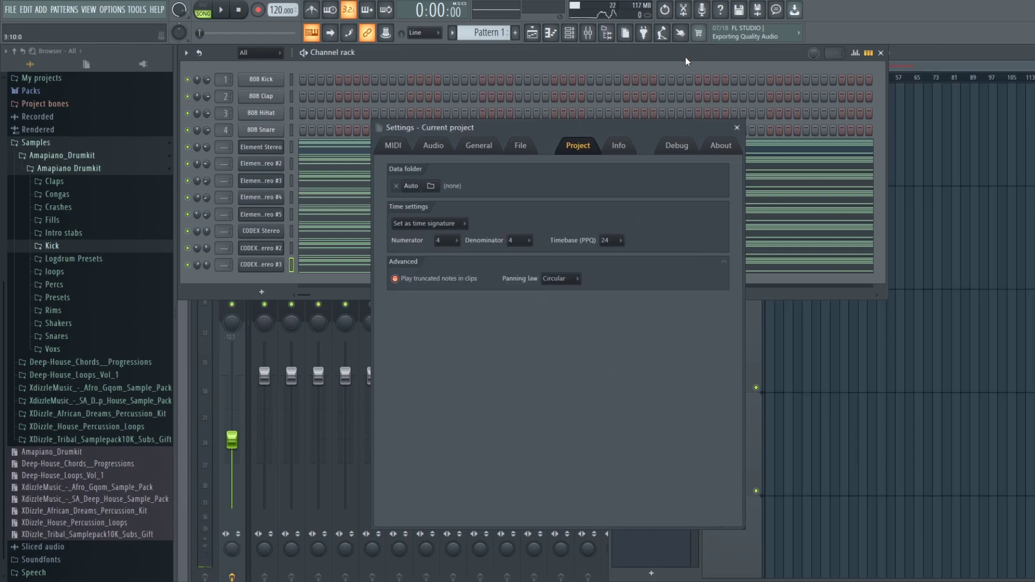
{"action": "left_click", "coordinate": [924, 65]}
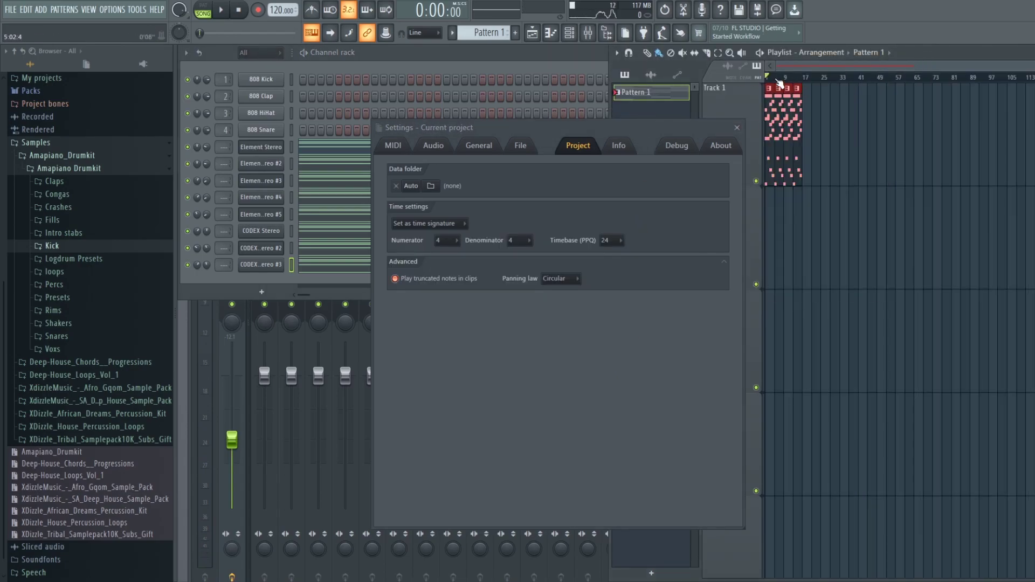
{"action": "scroll", "coordinate": [822, 81], "scroll_direction": "up", "scroll_amount": 5}
{"action": "scroll", "coordinate": [822, 81], "scroll_direction": "down", "scroll_amount": 2}
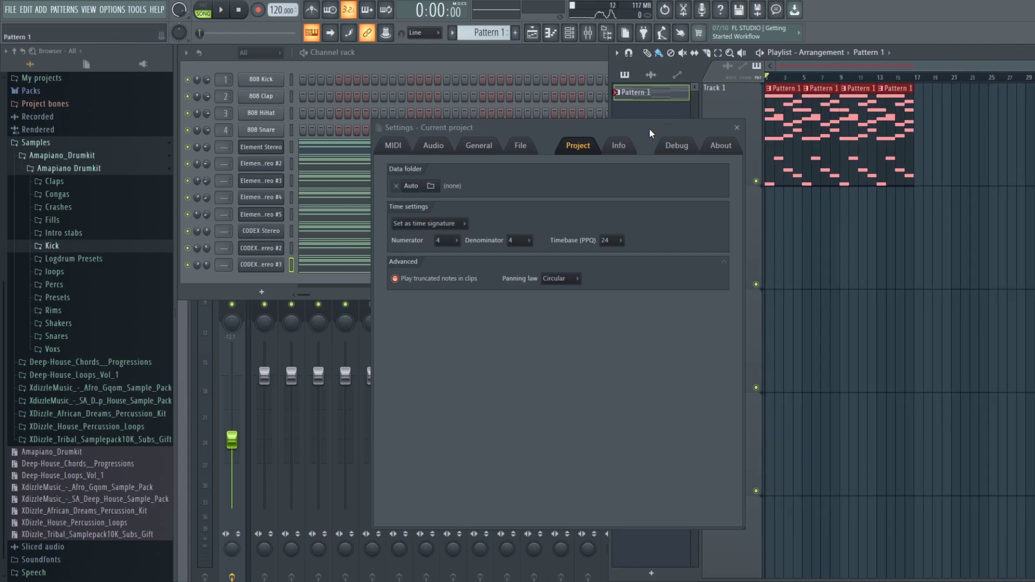
{"action": "left_click_drag", "start_coordinate": [648, 130], "coordinate": [626, 129]}
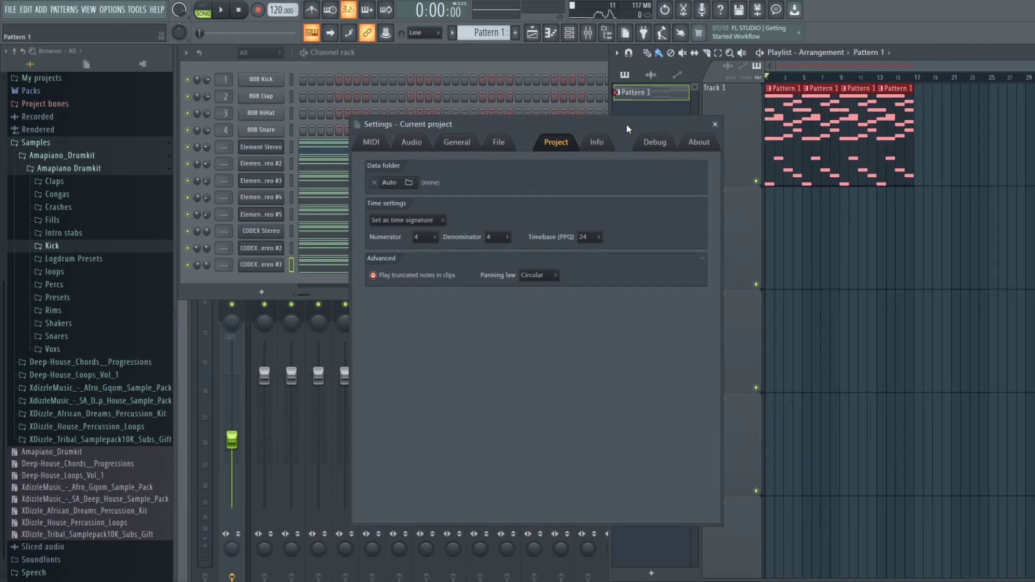